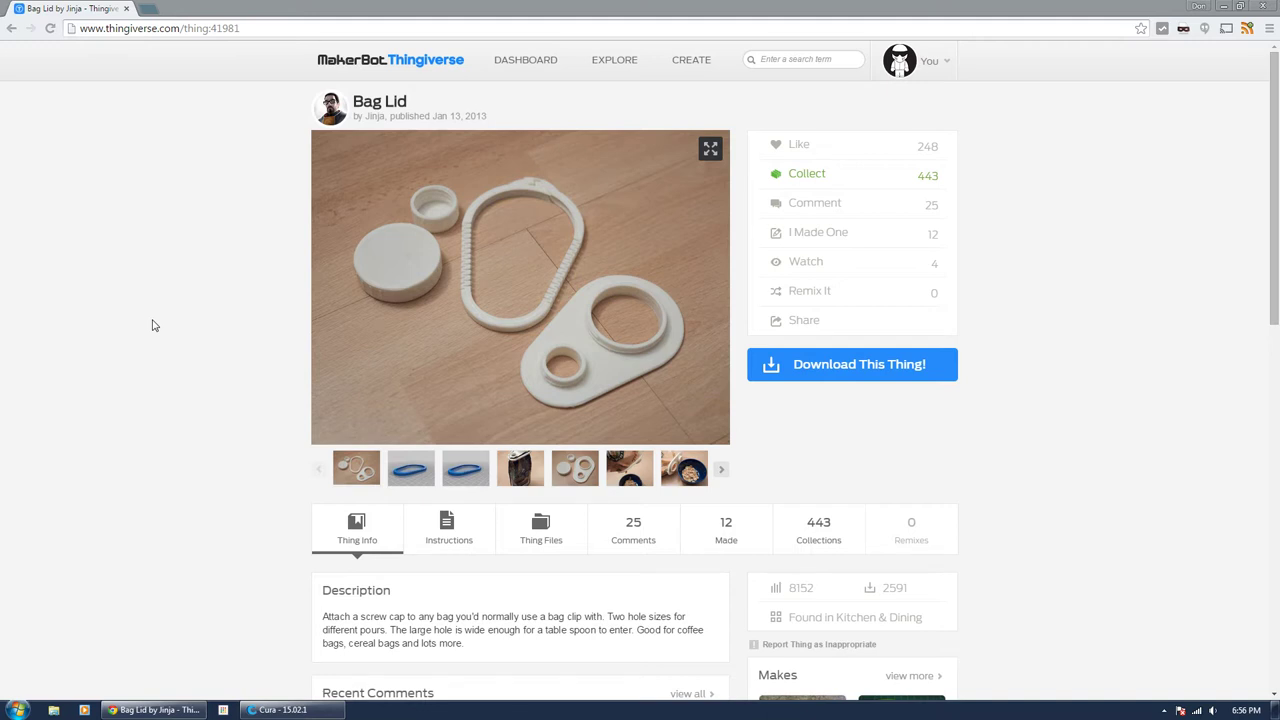
# Step: Browse the Bag Lid gallery from the coffee-bag photo to the white lid parts photo
pyautogui.click(525, 476)
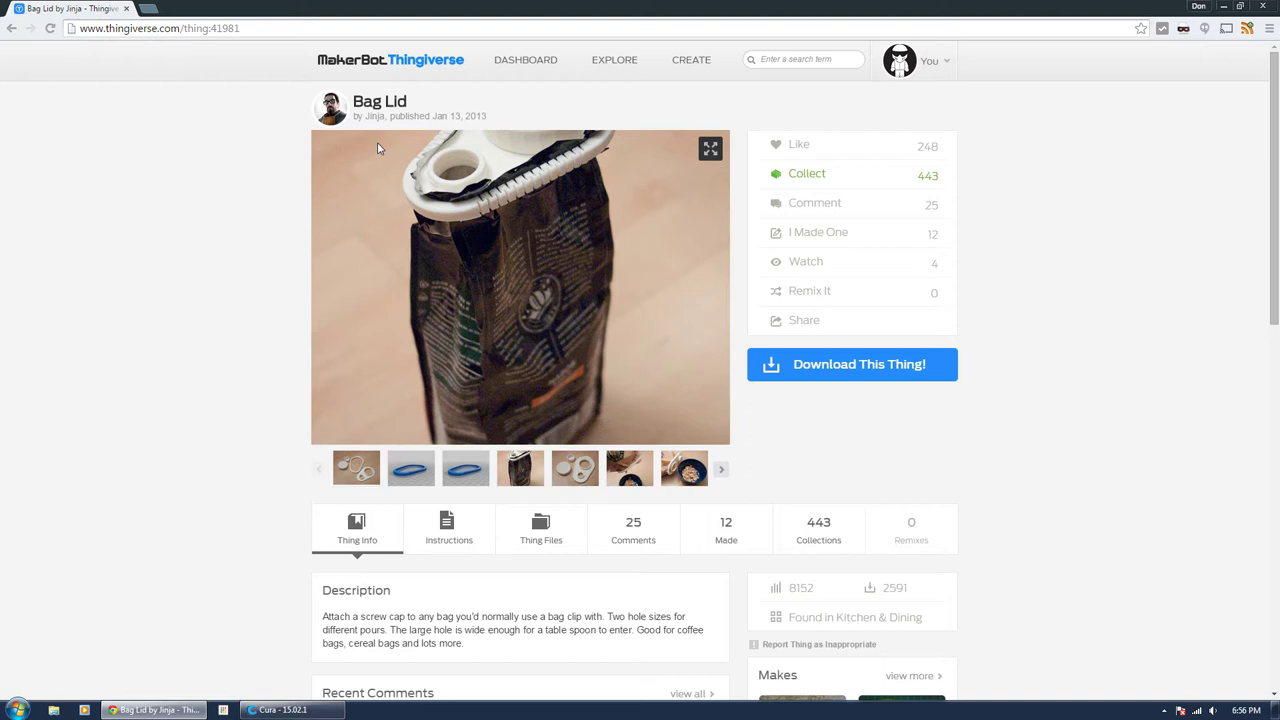
pyautogui.click(588, 468)
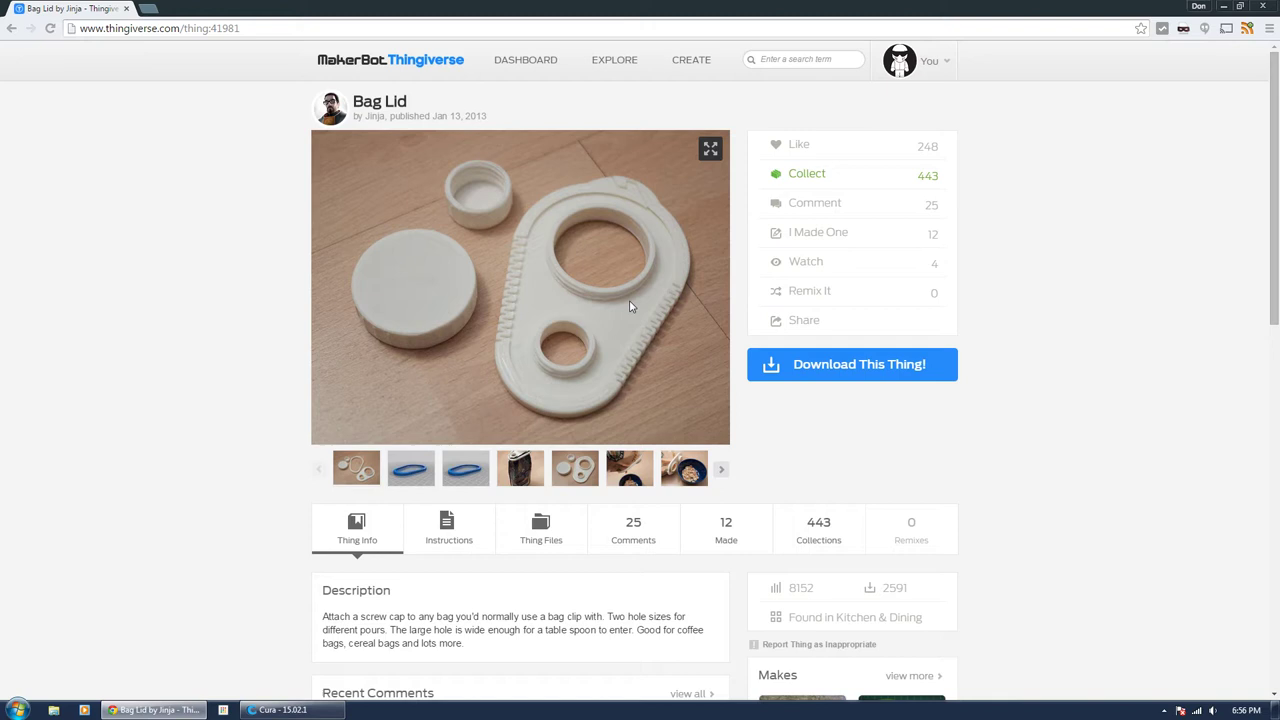
# Step: Review the Bag Lid STL file list, then minimize the browser to the desktop
pyautogui.click(495, 540)
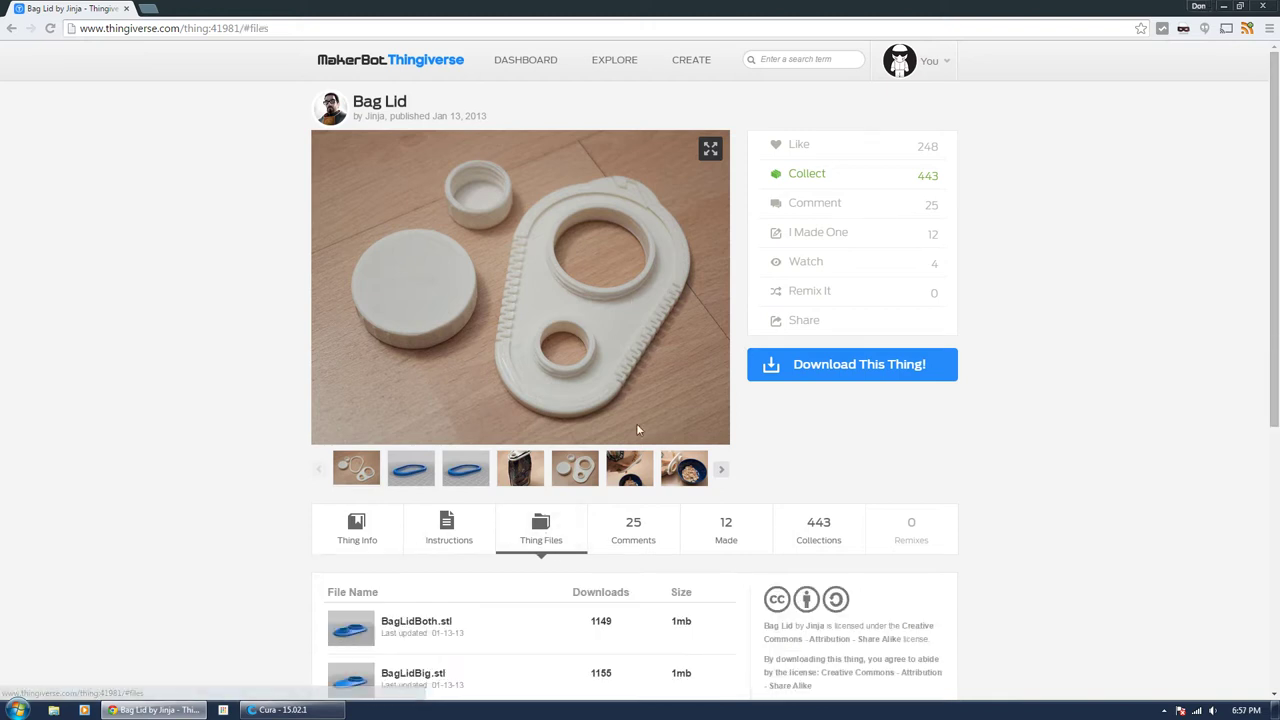
pyautogui.scroll(-3, 531, 471)
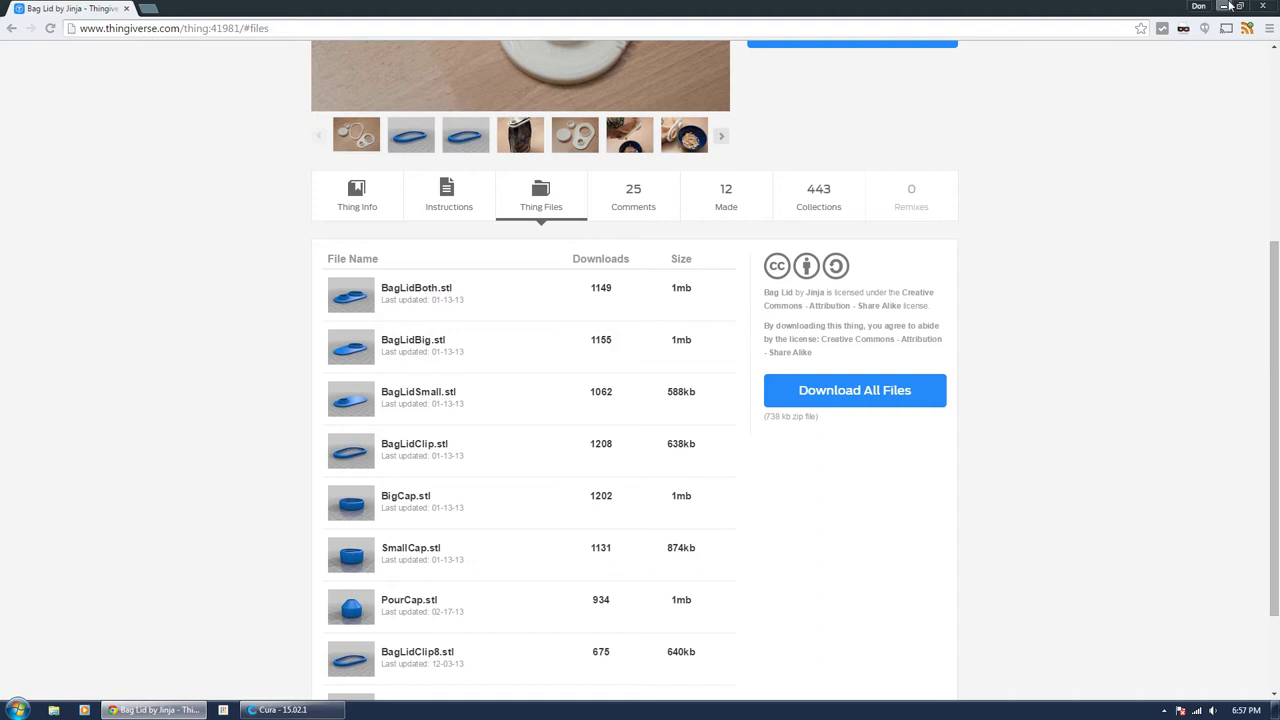
pyautogui.scroll(-2, 418, 535)
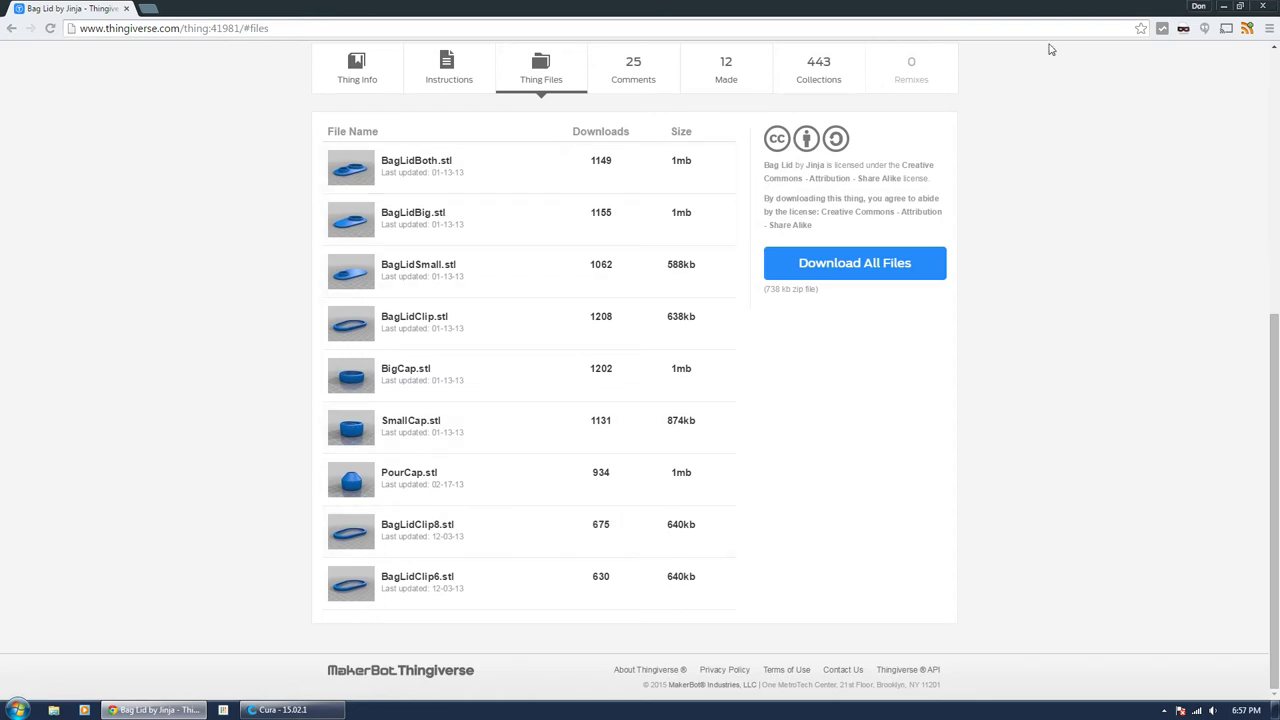
pyautogui.click(1222, 7)
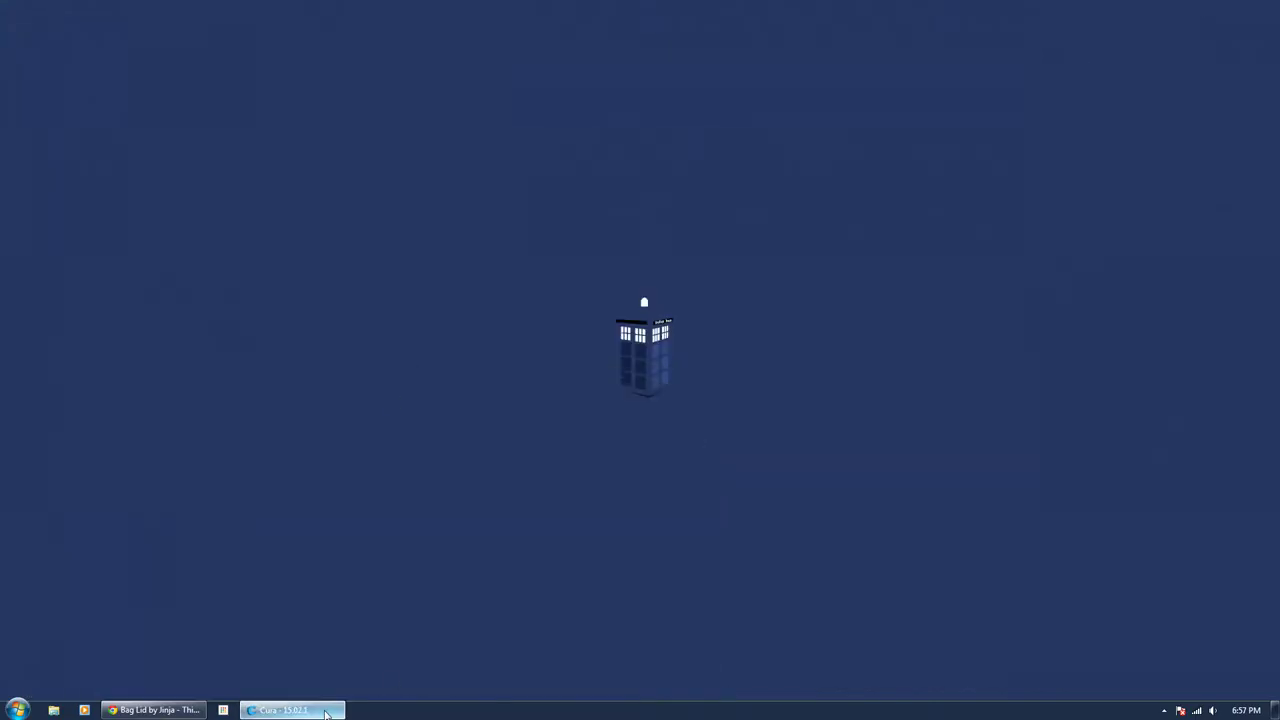
# Step: Restore Cura and confirm the four parts' Fill Density reads 10% (3h 26min, 39 g)
pyautogui.click(325, 713)
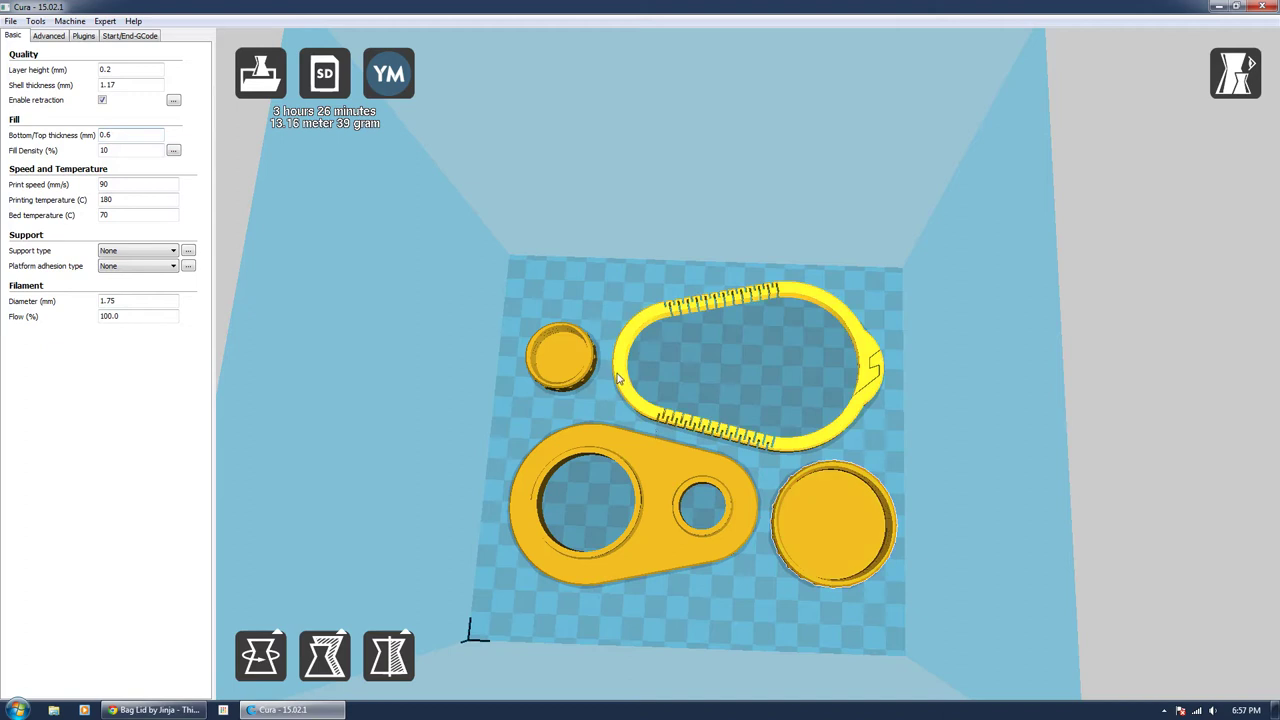
pyautogui.click(123, 150)
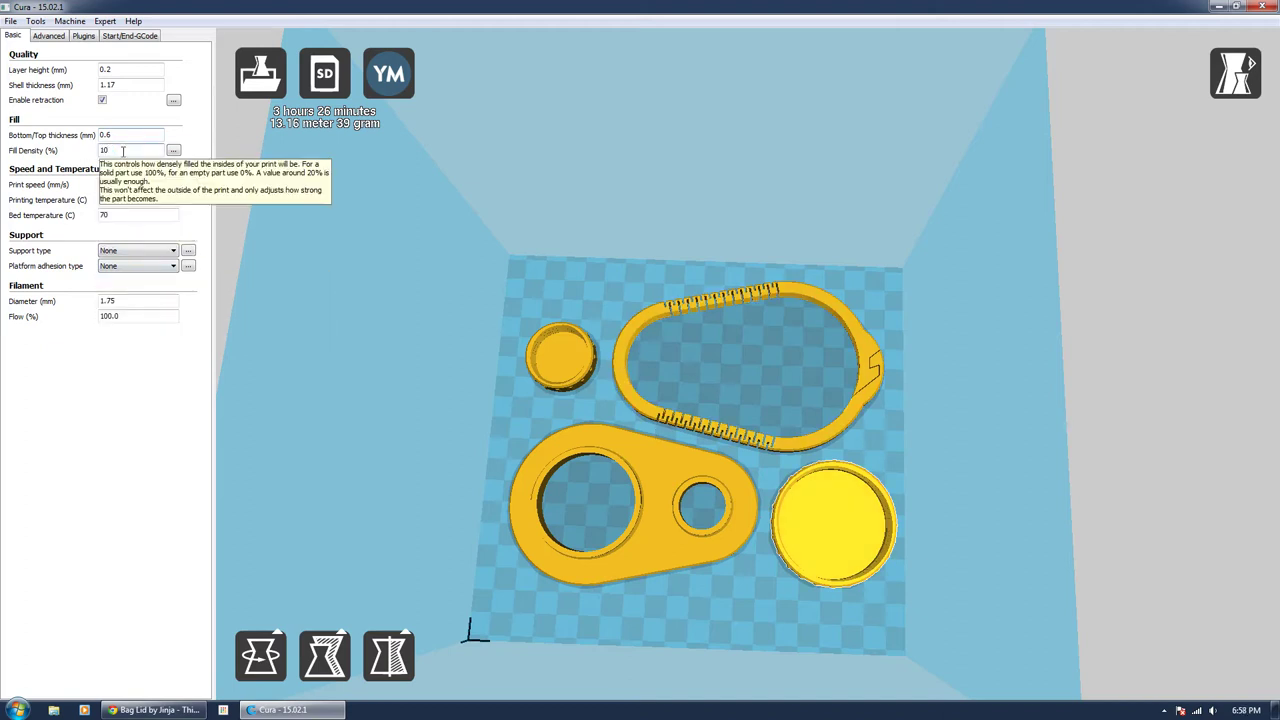